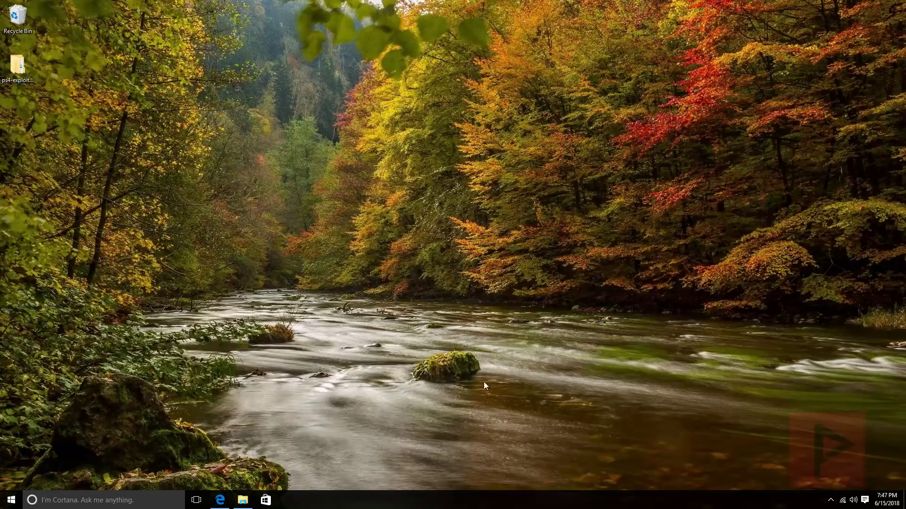
Restore the PS4 Temp Files window and select the ps4-dumper.zip archive
{"action": "left_click", "coordinate": [242, 500]}
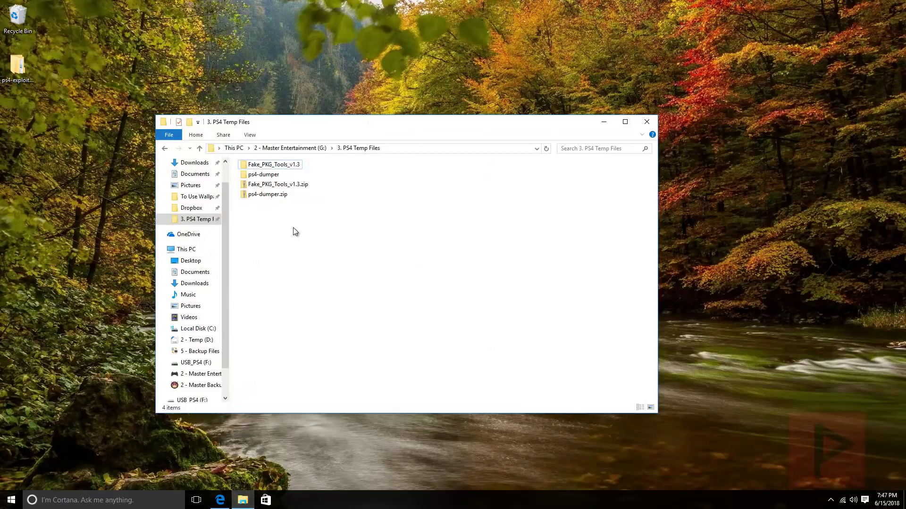
{"action": "left_click", "coordinate": [279, 185]}
{"action": "key", "text": "Down"}
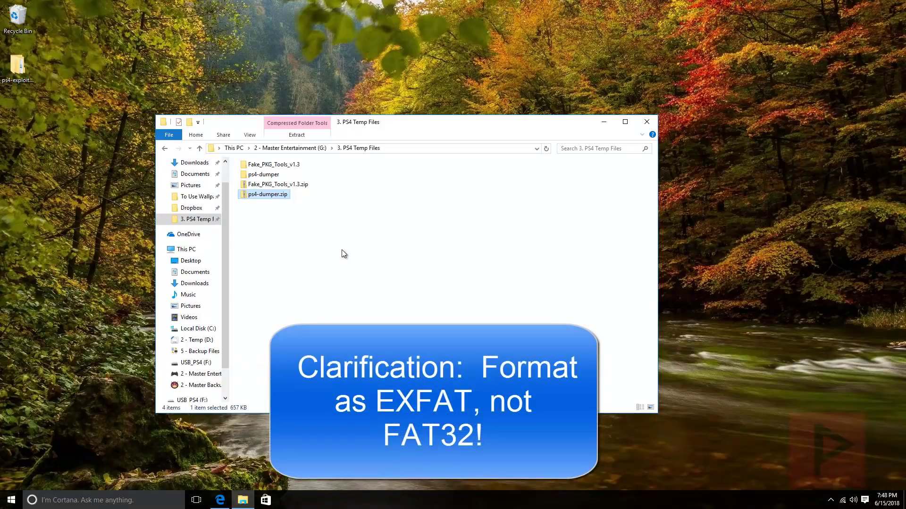
{"action": "left_click", "coordinate": [197, 364]}
{"action": "right_click", "coordinate": [197, 365]}
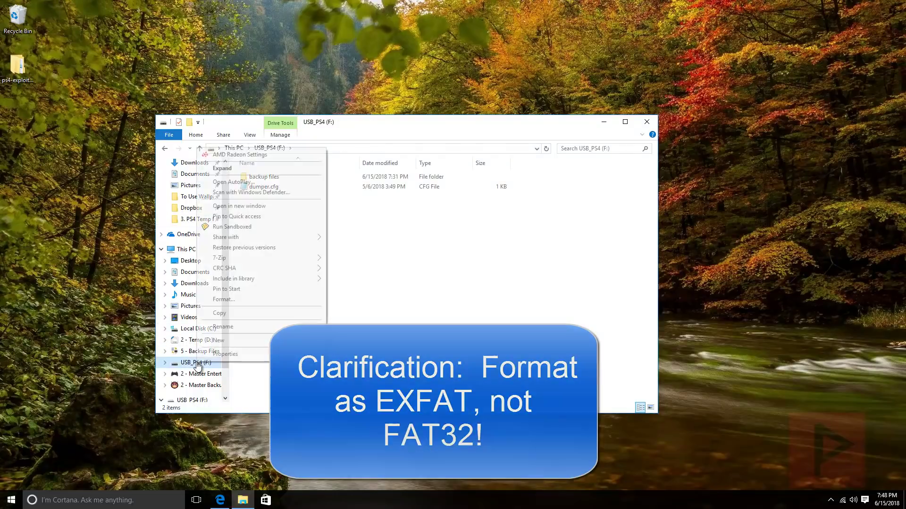
{"action": "left_click", "coordinate": [244, 316]}
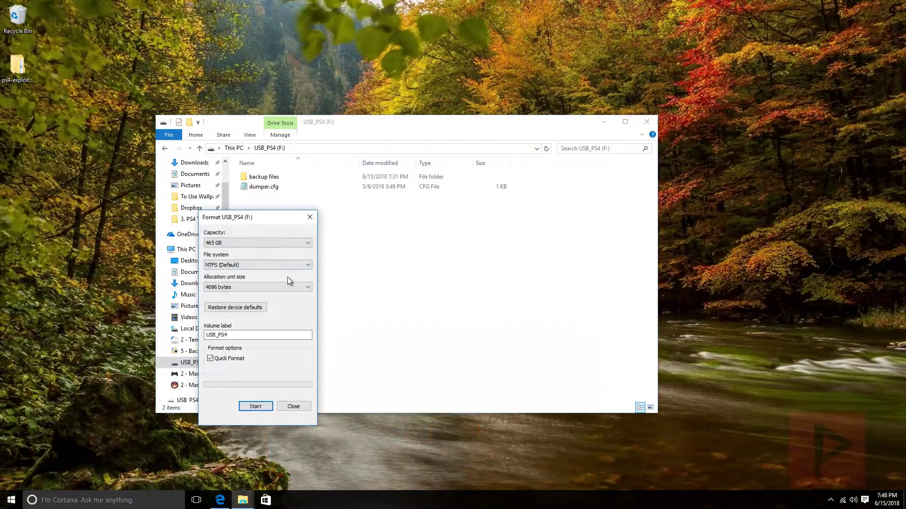
{"action": "left_click", "coordinate": [289, 264]}
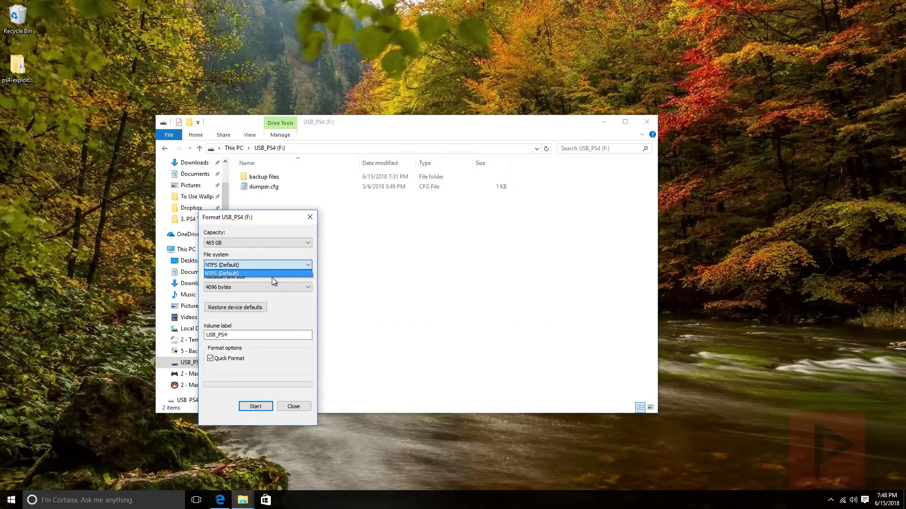
{"action": "left_click", "coordinate": [299, 391]}
{"action": "left_click", "coordinate": [300, 407]}
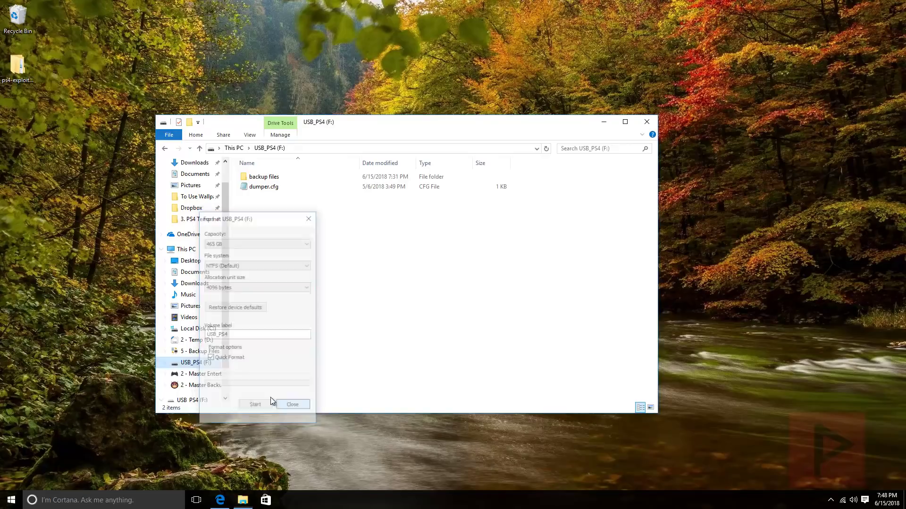
{"action": "right_click", "coordinate": [212, 364]}
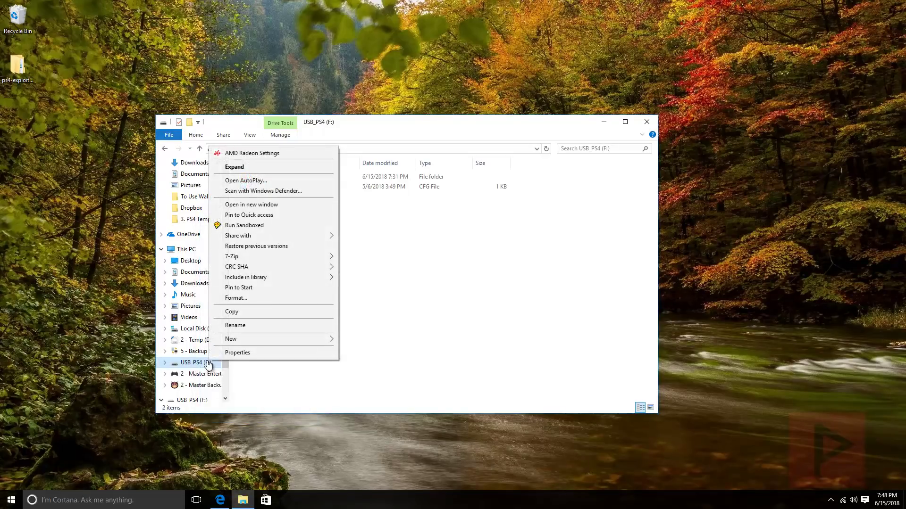
{"action": "left_click", "coordinate": [237, 352]}
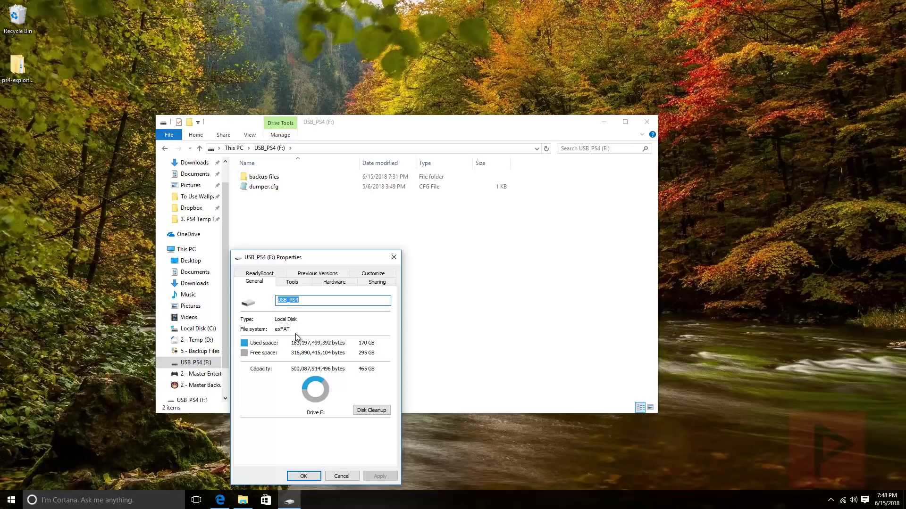
{"action": "left_click", "coordinate": [395, 257]}
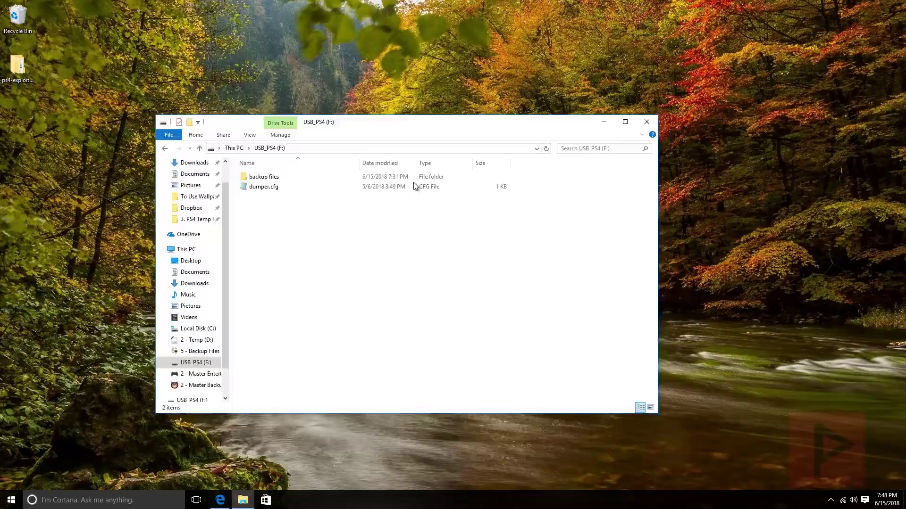
Open dumper.cfg from the USB drive in Notepad and select its split=0 line
{"action": "left_click_drag", "start_coordinate": [406, 116], "coordinate": [388, 138]}
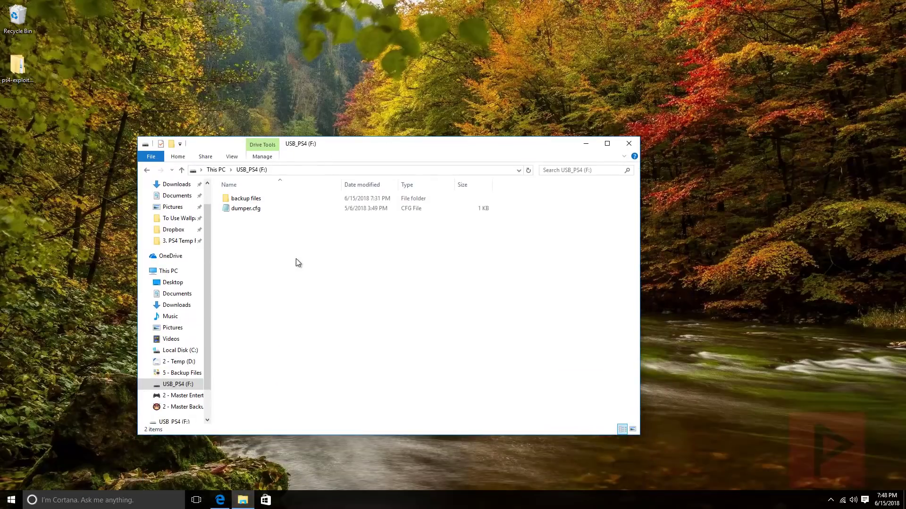
{"action": "left_click", "coordinate": [251, 210]}
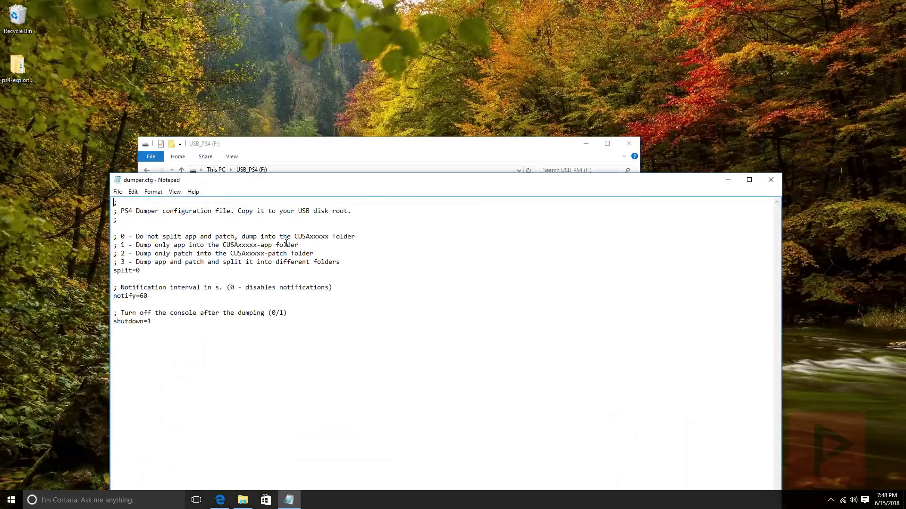
{"action": "left_click_drag", "start_coordinate": [152, 272], "coordinate": [106, 271]}
Save dumper.cfg with split=0 and close Notepad
{"action": "left_click", "coordinate": [117, 192]}
{"action": "left_click", "coordinate": [135, 221]}
{"action": "left_click", "coordinate": [770, 180]}
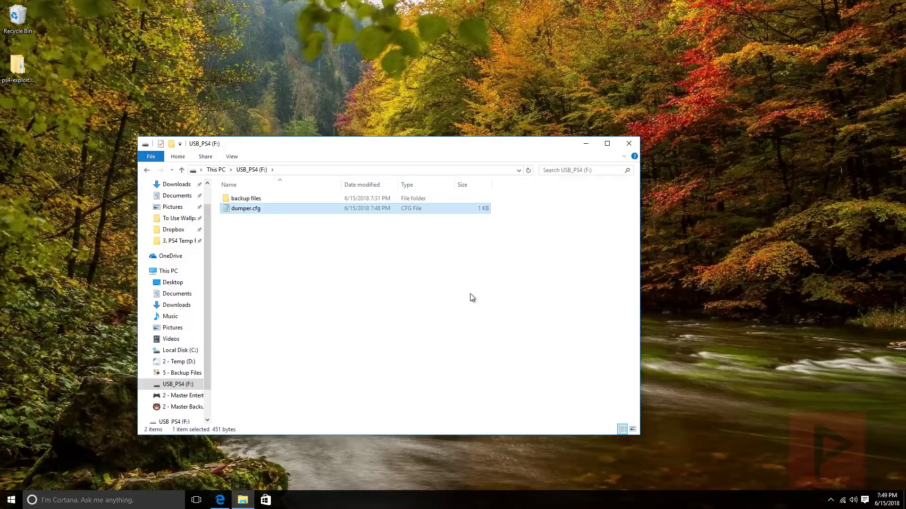
Close the USB_PS4 (F:) Explorer window
{"action": "left_click", "coordinate": [629, 143]}
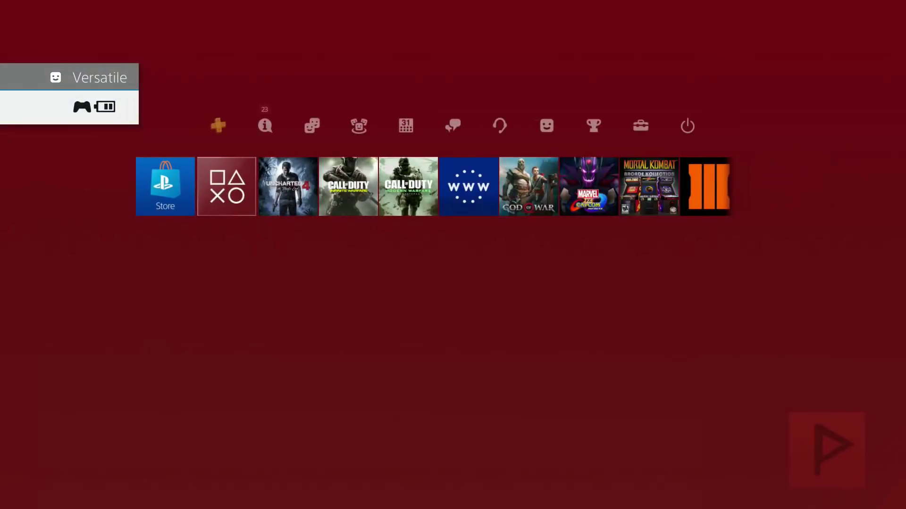
From the PS4 home screen, go to Settings > User's Guide/Helpful Info and launch the User's Guide
{"action": "key", "text": "Up"}
{"action": "key", "text": "Right"}
{"action": "key", "text": "Right"}
{"action": "key", "text": "Right"}
{"action": "key", "text": "Right"}
{"action": "key", "text": "Right"}
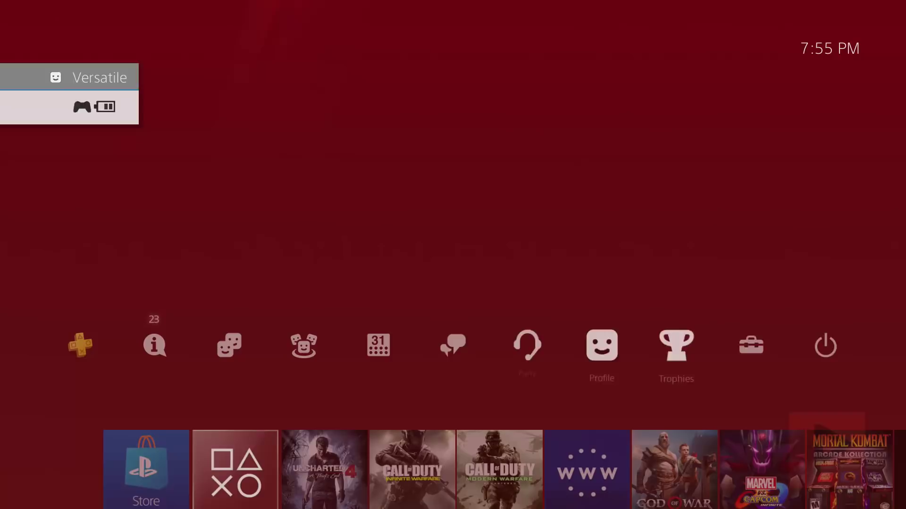
{"action": "key", "text": "Right"}
{"action": "key", "text": "Right"}
{"action": "key", "text": "Return"}
{"action": "key", "text": "Up"}
{"action": "key", "text": "Up"}
{"action": "key", "text": "Up"}
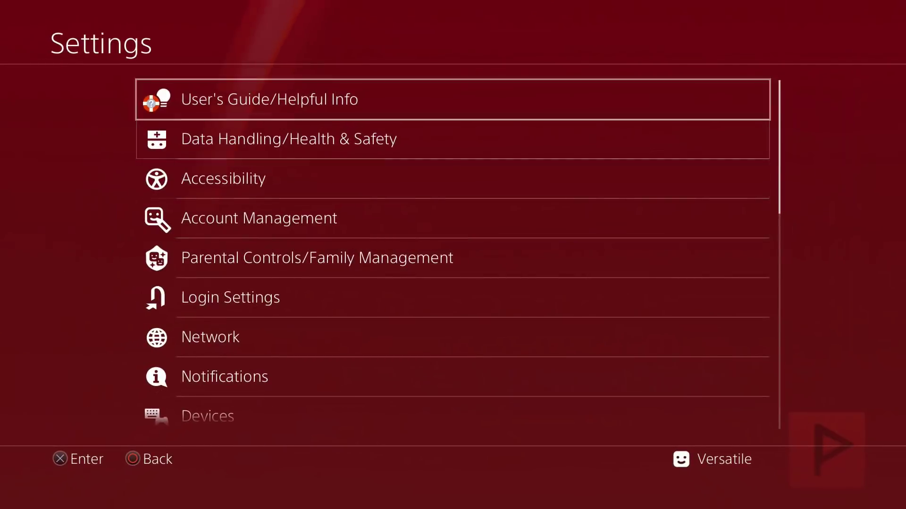
{"action": "key", "text": "Return"}
{"action": "key", "text": "Return"}
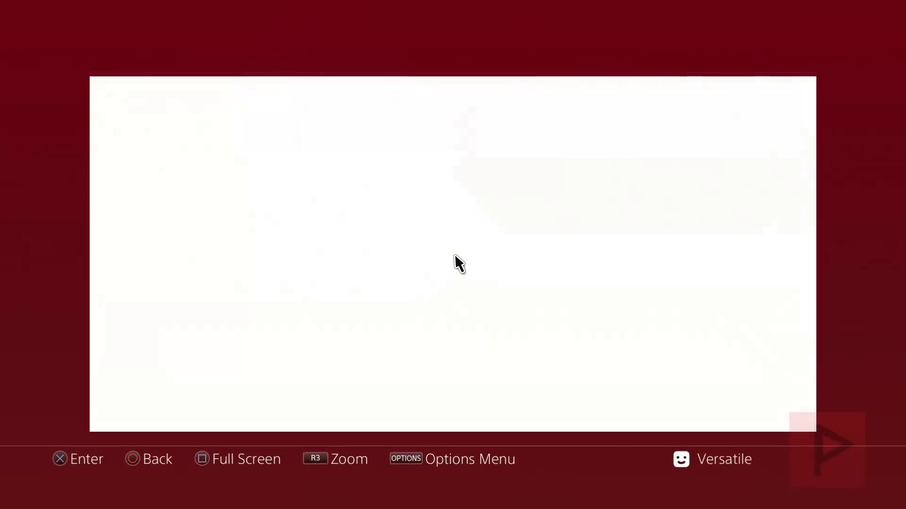
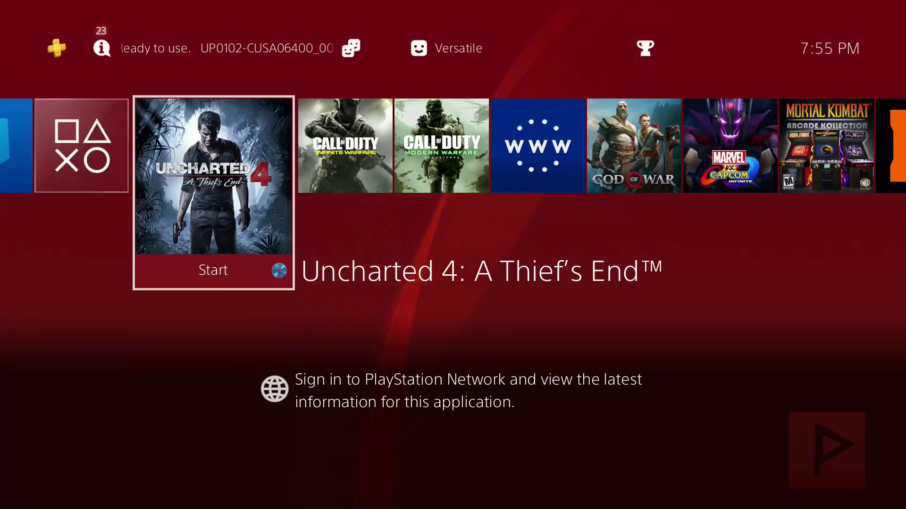
Launch Uncharted 4: A Thief's End from its tile on the PS4 home screen
{"action": "key", "text": "Return"}
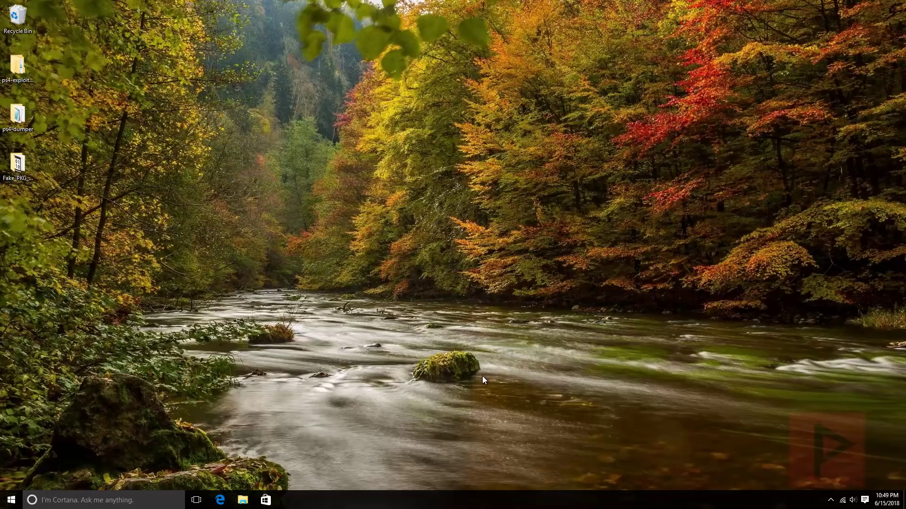
On the USB_PS4 (F:) drive, open the CUSA00341 dump folder and select all its contents
{"action": "key", "text": "super+e"}
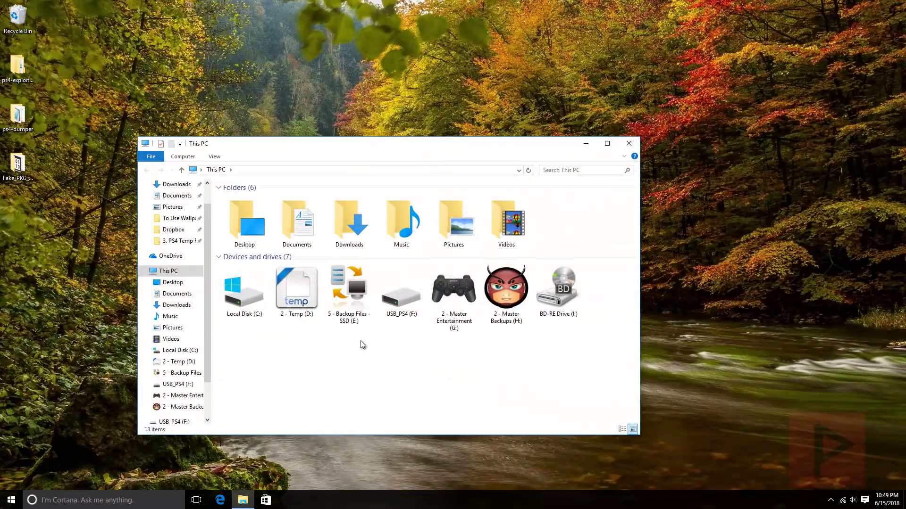
{"action": "double_click", "coordinate": [404, 301]}
{"action": "left_click", "coordinate": [274, 207]}
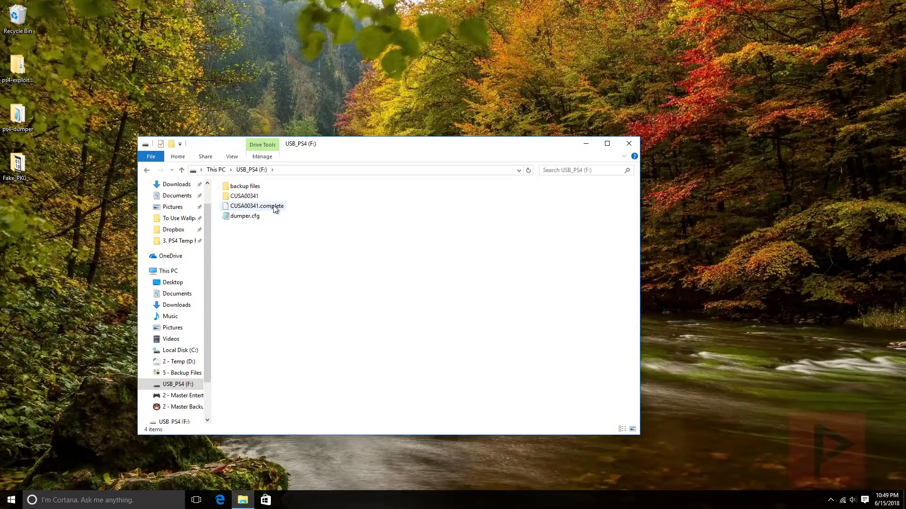
{"action": "left_click", "coordinate": [252, 200]}
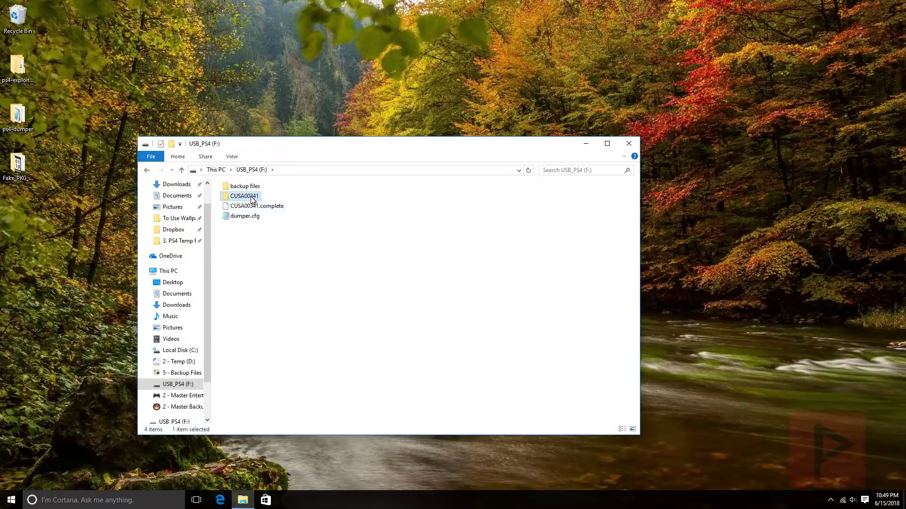
{"action": "double_click", "coordinate": [252, 200]}
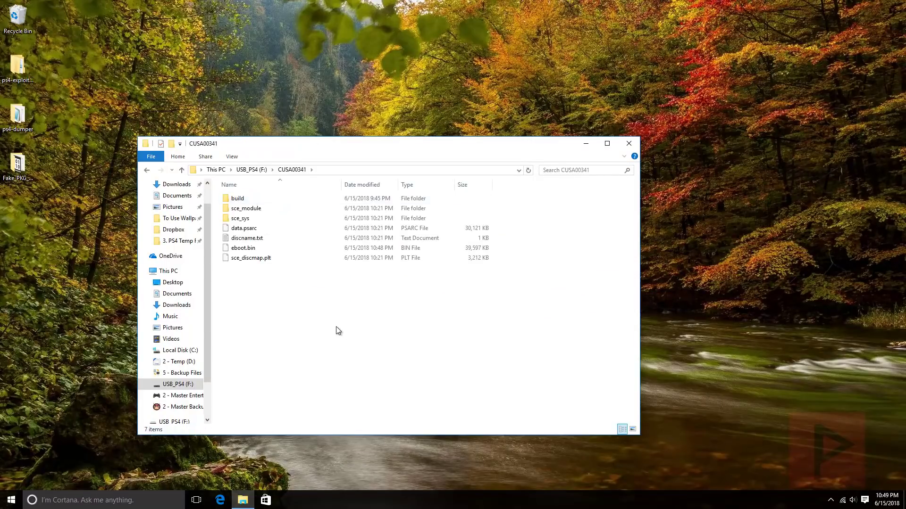
{"action": "key", "text": "ctrl+a"}
Return to the USB drive listing, close it, and open the desktop ps4-dumper folder
{"action": "left_click", "coordinate": [147, 170]}
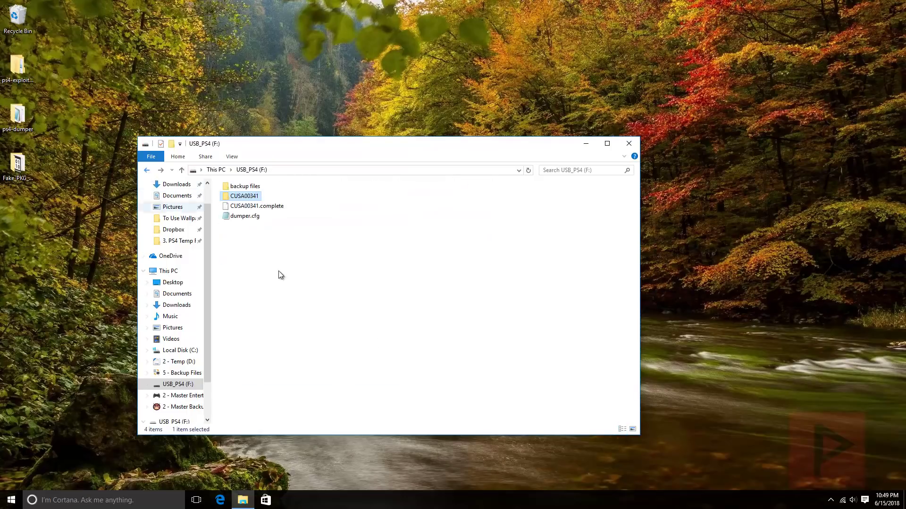
{"action": "left_click", "coordinate": [469, 255]}
{"action": "left_click", "coordinate": [630, 147]}
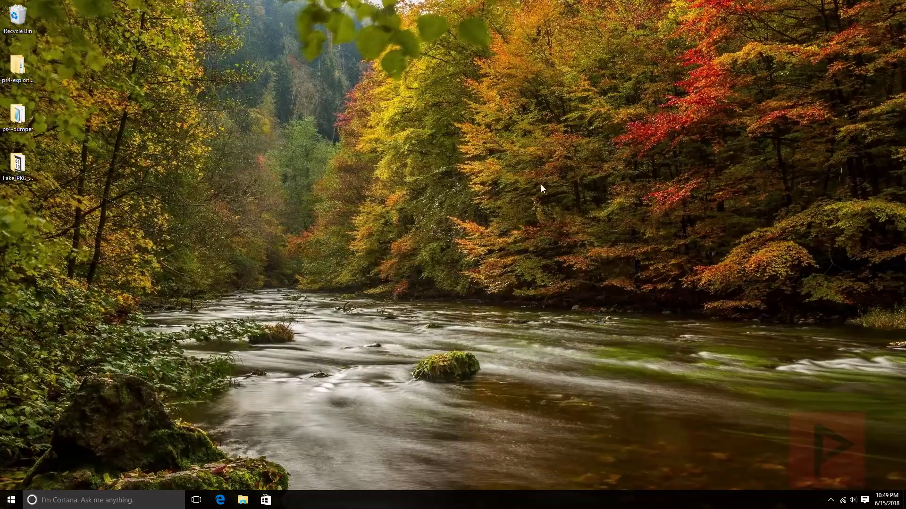
{"action": "double_click", "coordinate": [35, 122]}
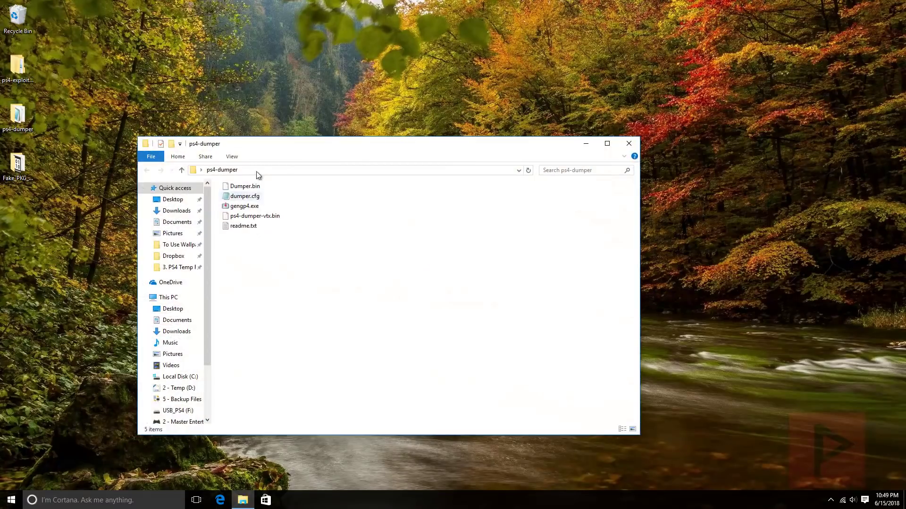
Run gengp4.exe and set F:\CUSA00341 as the source game folder
{"action": "double_click", "coordinate": [255, 207]}
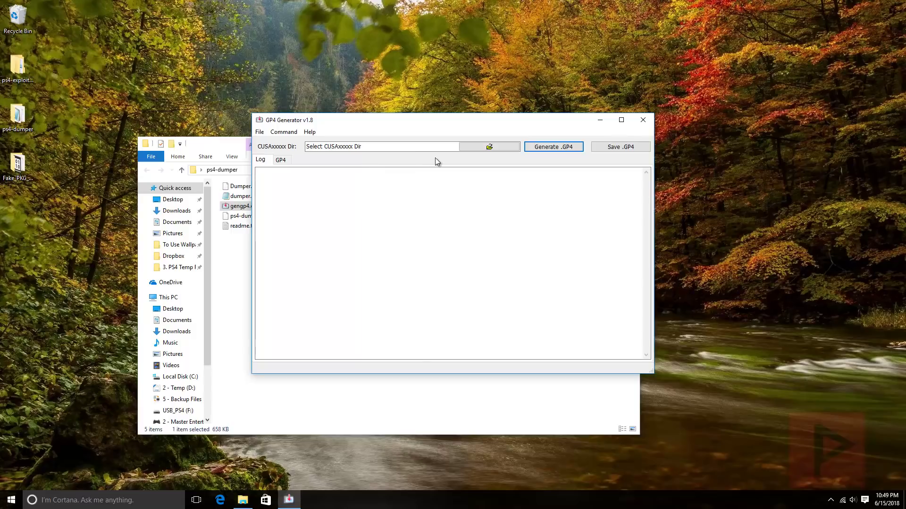
{"action": "left_click", "coordinate": [498, 148]}
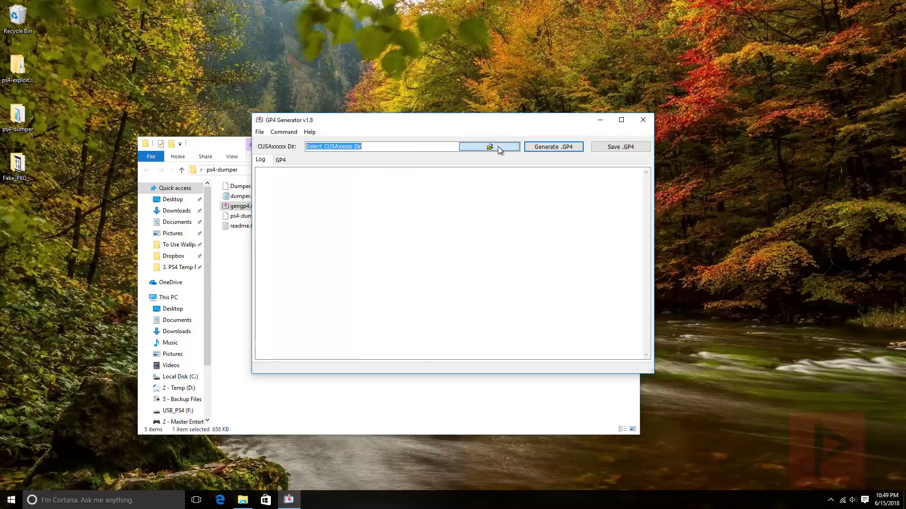
{"action": "left_click_drag", "start_coordinate": [518, 252], "coordinate": [519, 272]}
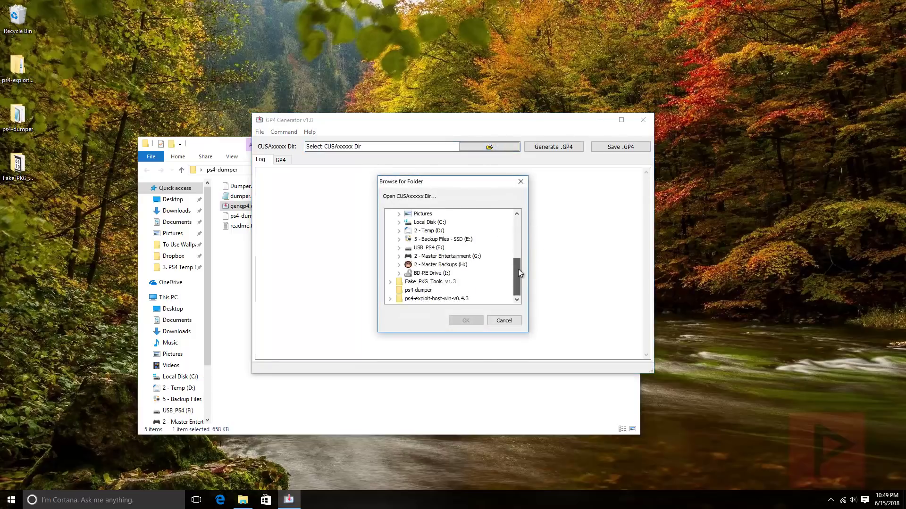
{"action": "left_click", "coordinate": [425, 248]}
{"action": "left_click", "coordinate": [399, 248]}
{"action": "left_click", "coordinate": [437, 265]}
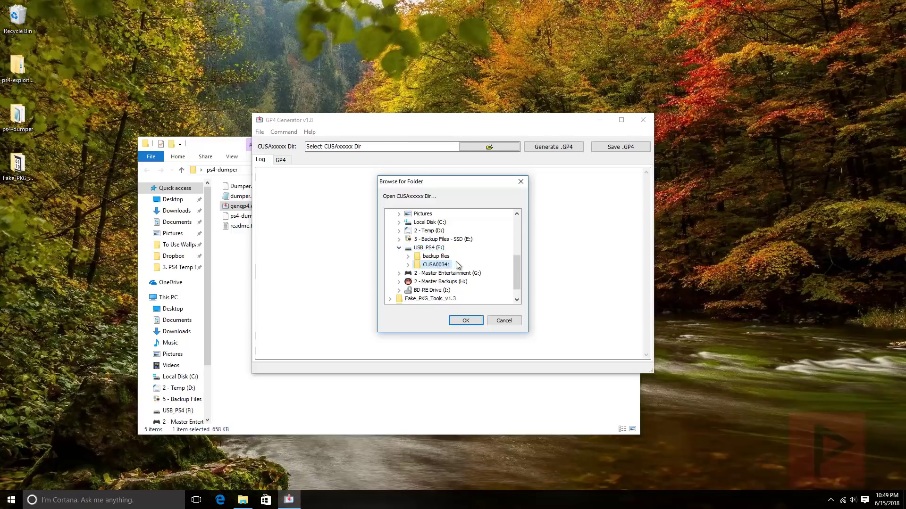
{"action": "left_click", "coordinate": [469, 322]}
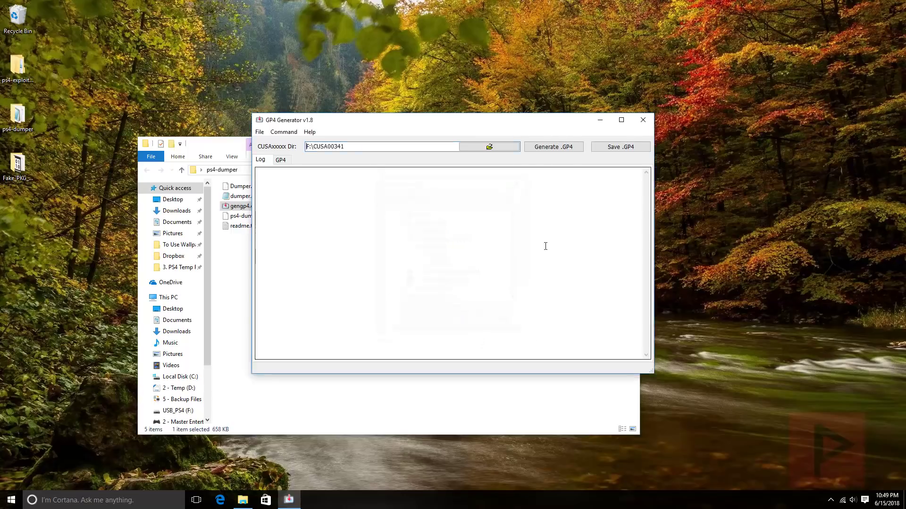
Generate the GP4 project, save CUSA00341.gp4 to USB_PS4 (F:), and close all windows
{"action": "left_click", "coordinate": [565, 150]}
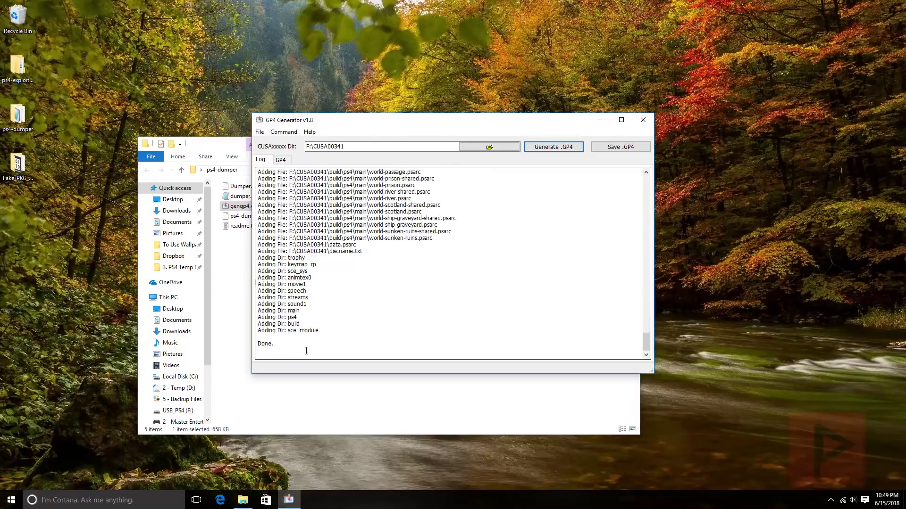
{"action": "left_click", "coordinate": [617, 147]}
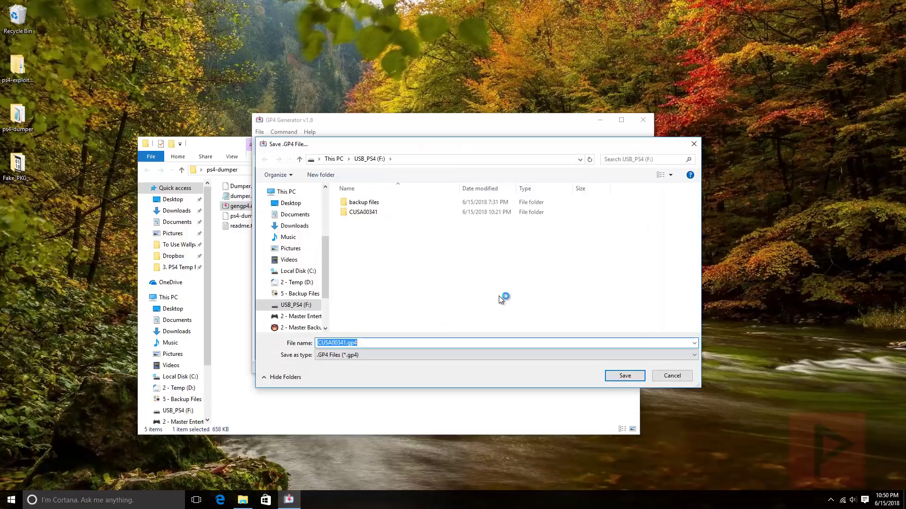
{"action": "left_click", "coordinate": [624, 375]}
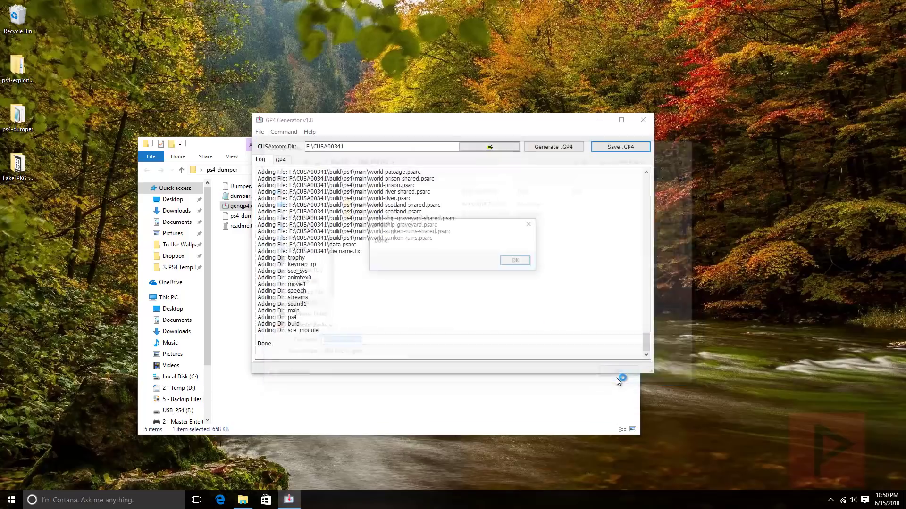
{"action": "left_click", "coordinate": [516, 264]}
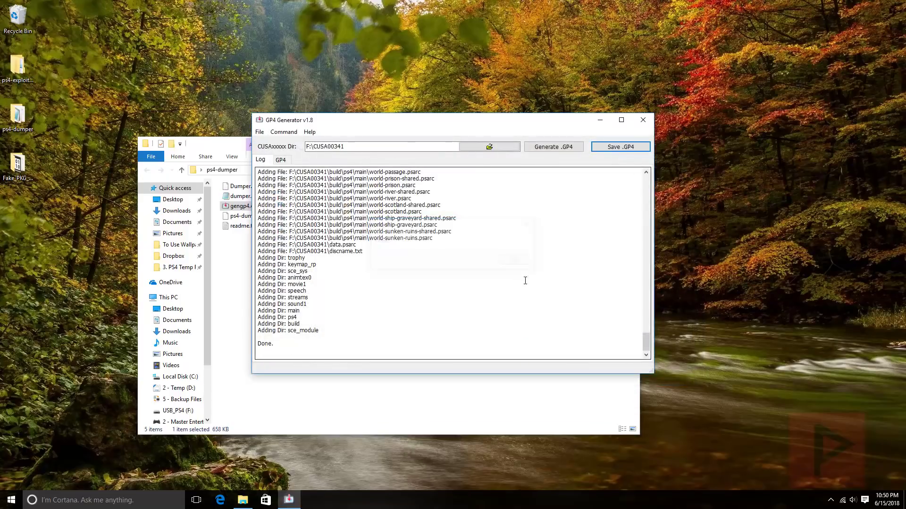
{"action": "left_click", "coordinate": [642, 120]}
{"action": "left_click", "coordinate": [629, 143]}
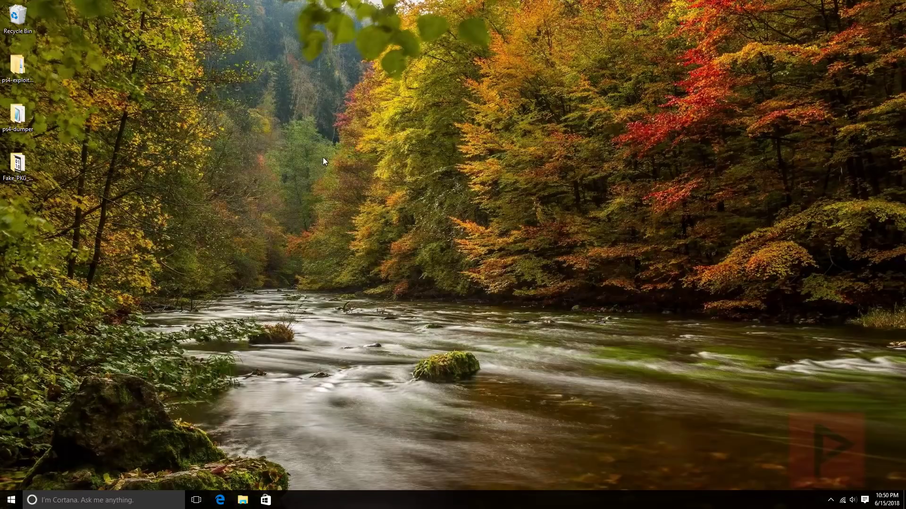
Launch orbis-pub-gen.exe from the Fake_PKG_Tools_v1.3 folder
{"action": "double_click", "coordinate": [19, 172]}
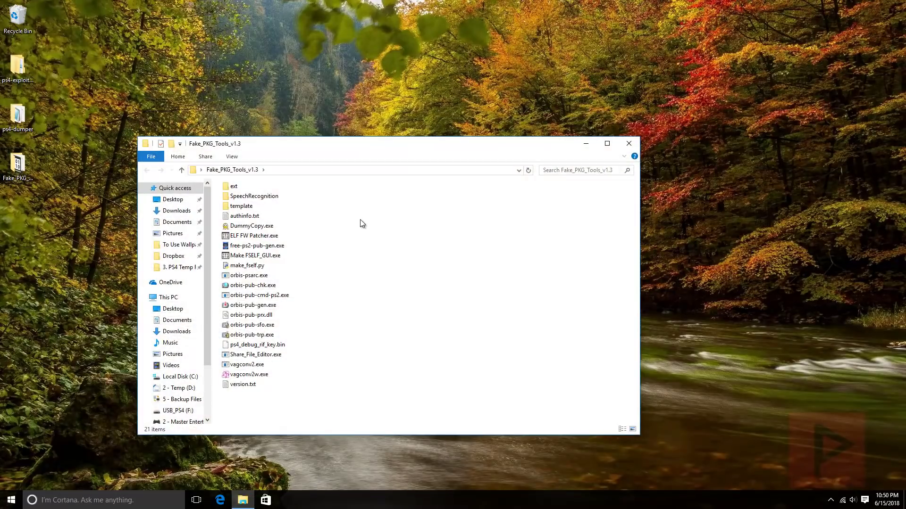
{"action": "left_click", "coordinate": [259, 306]}
{"action": "double_click", "coordinate": [259, 307]}
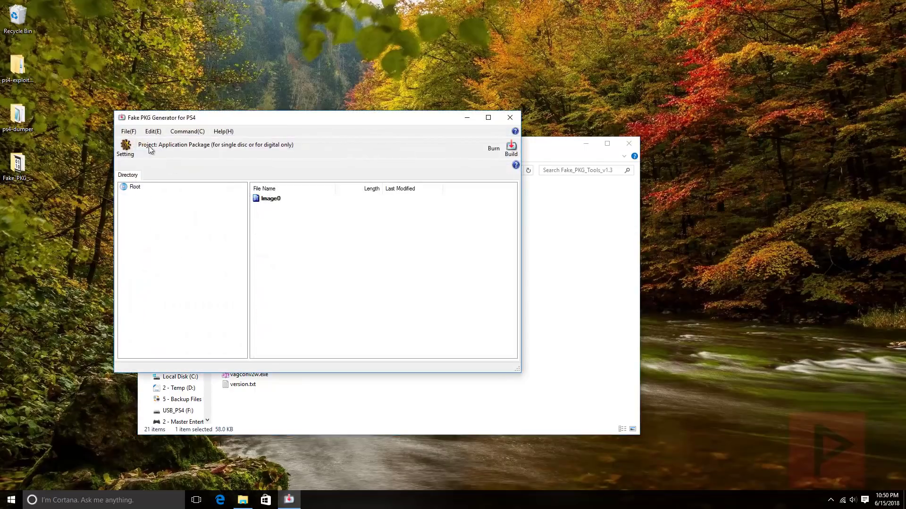
Open the CUSA00341.gp4 project from the USB_PS4 (F:) drive
{"action": "left_click", "coordinate": [129, 132]}
{"action": "left_click", "coordinate": [145, 153]}
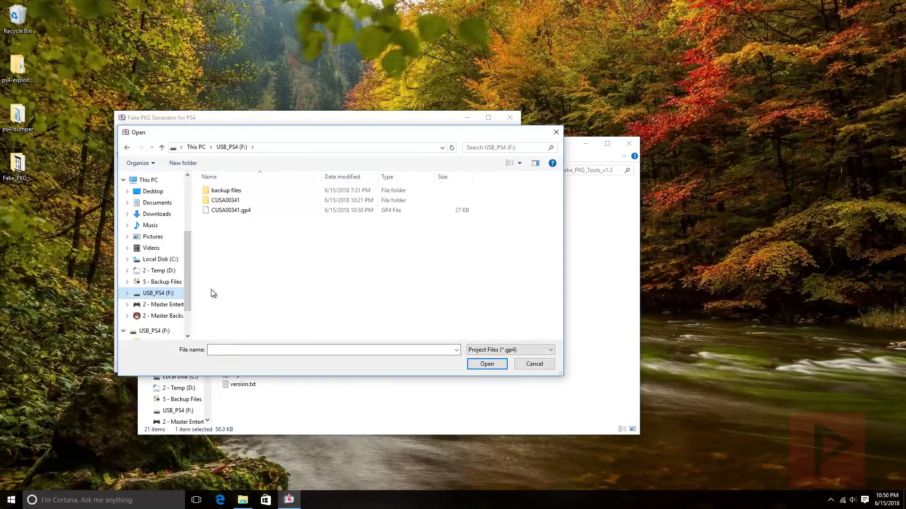
{"action": "left_click", "coordinate": [244, 212]}
{"action": "left_click", "coordinate": [487, 365]}
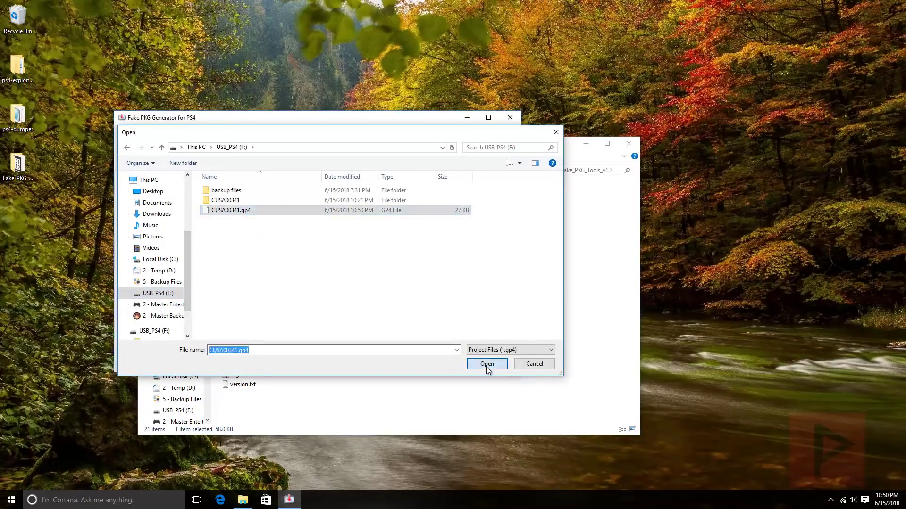
Set the package output path to USB_PS4 (F:) with the default name and start the build
{"action": "left_click", "coordinate": [511, 148]}
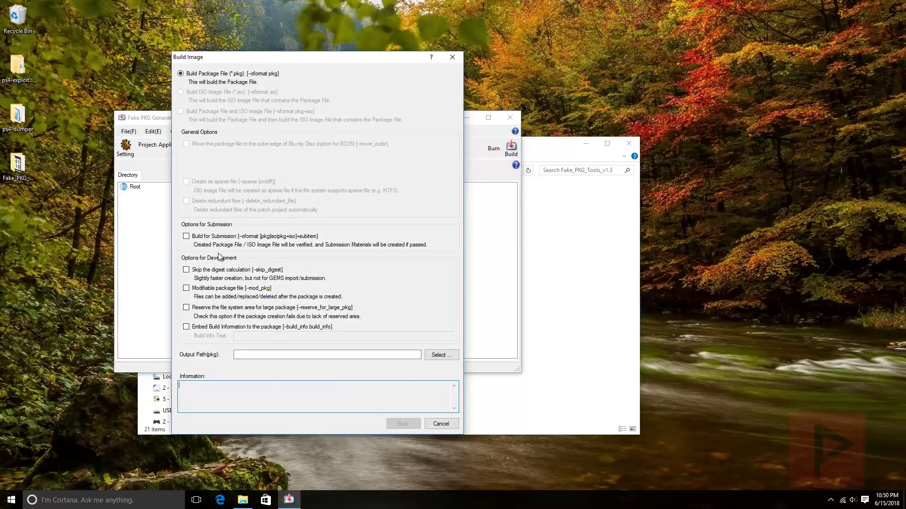
{"action": "left_click", "coordinate": [448, 355]}
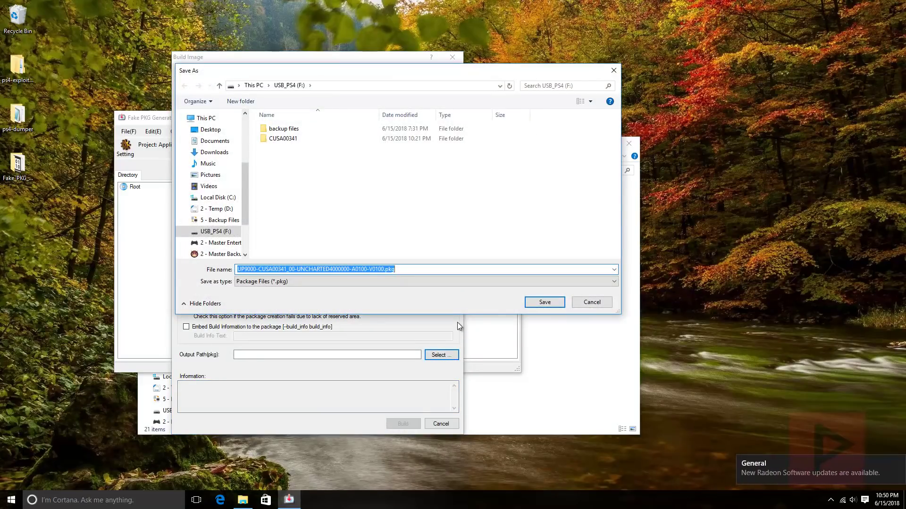
{"action": "left_click", "coordinate": [545, 303]}
{"action": "left_click", "coordinate": [407, 423]}
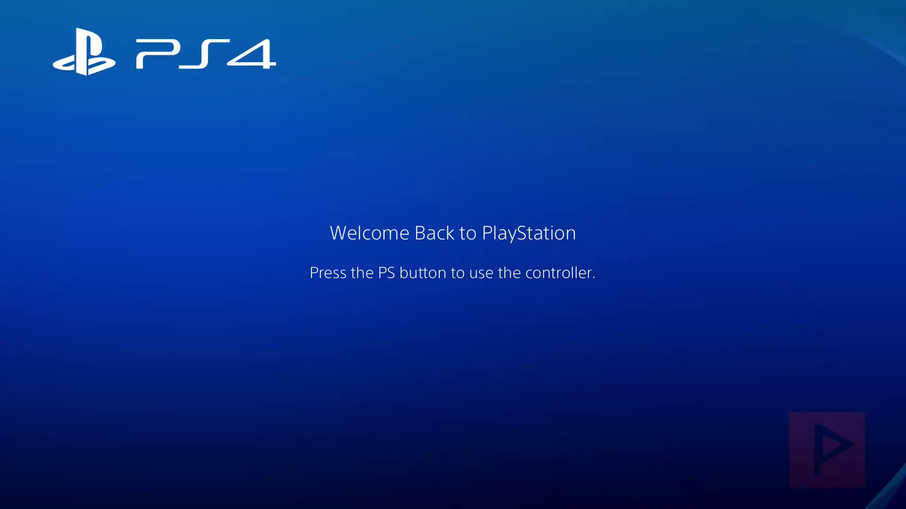
Sign in the existing user and open Settings from the PS4 function area
{"action": "key", "text": "Return"}
{"action": "key", "text": "Return"}
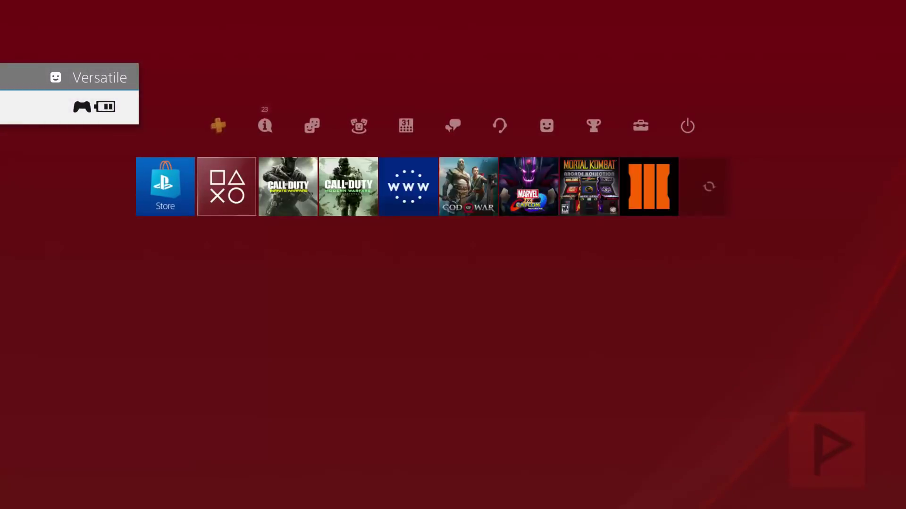
{"action": "key", "text": "Up"}
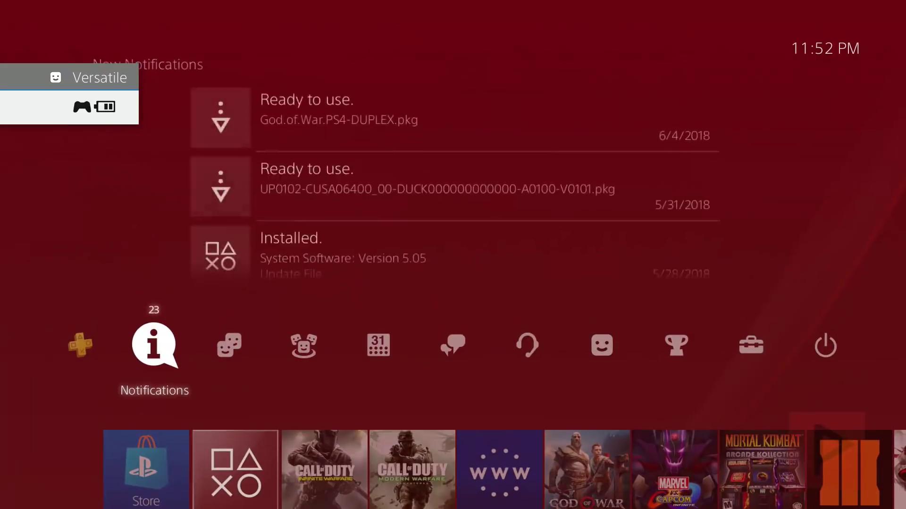
{"action": "key", "text": "Right"}
{"action": "key", "text": "Right"}
{"action": "key", "text": "Right"}
{"action": "key", "text": "Right"}
{"action": "key", "text": "Right"}
{"action": "key", "text": "Right"}
{"action": "key", "text": "Right"}
{"action": "key", "text": "Right"}
{"action": "key", "text": "Return"}
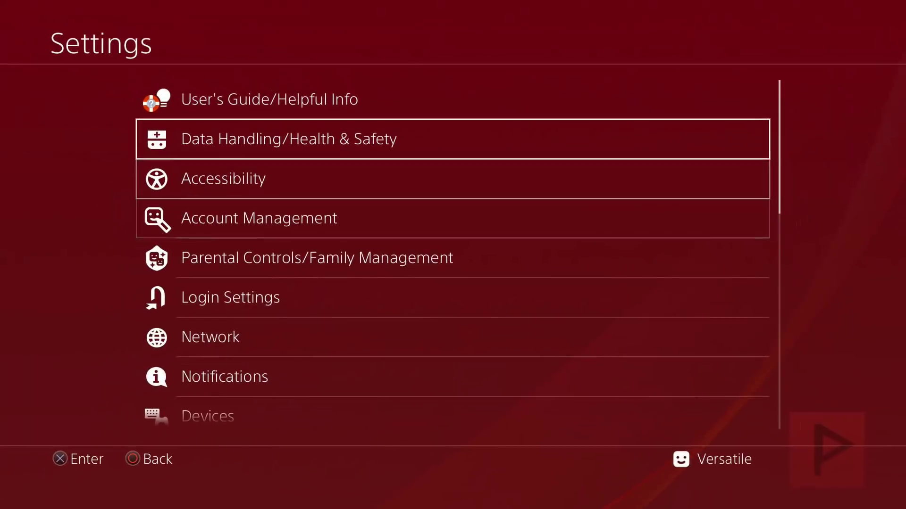
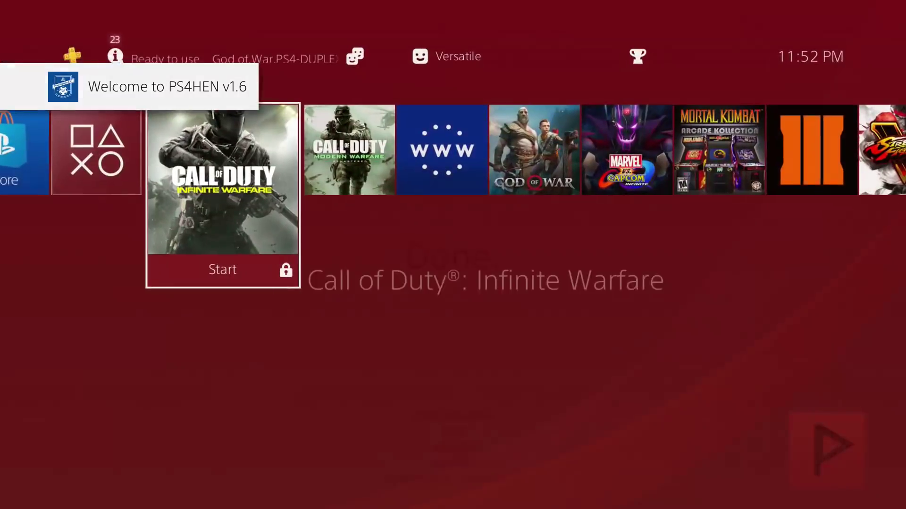
Go from the home screen into Settings, then ★Debug Settings, and open its Game menu
{"action": "key", "text": "Up"}
{"action": "key", "text": "Left"}
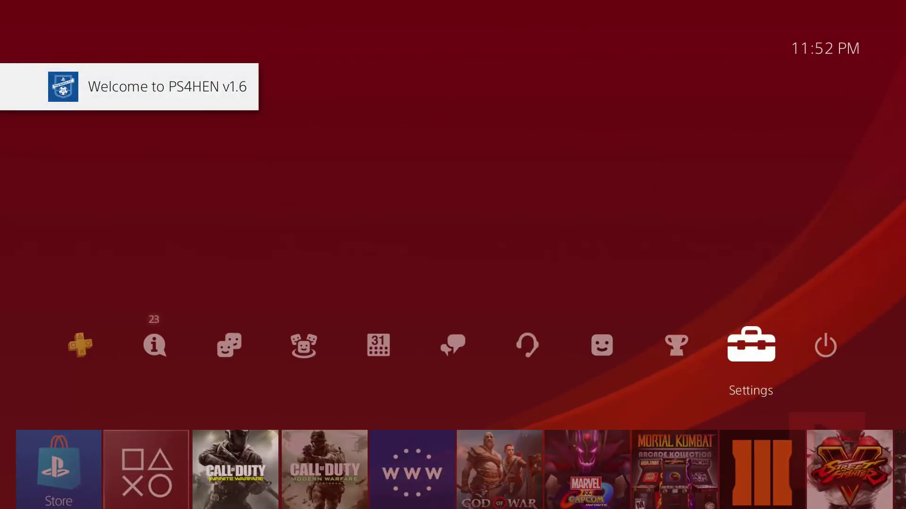
{"action": "key", "text": "Return"}
{"action": "key", "text": "Down"}
{"action": "key", "text": "Down"}
{"action": "key", "text": "Down"}
{"action": "key", "text": "Down"}
{"action": "key", "text": "Down"}
{"action": "key", "text": "Down"}
{"action": "key", "text": "Down"}
{"action": "key", "text": "Down"}
{"action": "key", "text": "Down"}
{"action": "key", "text": "Down"}
{"action": "key", "text": "Down"}
{"action": "key", "text": "Down"}
{"action": "key", "text": "Down"}
{"action": "key", "text": "Down"}
{"action": "key", "text": "Down"}
{"action": "key", "text": "Down"}
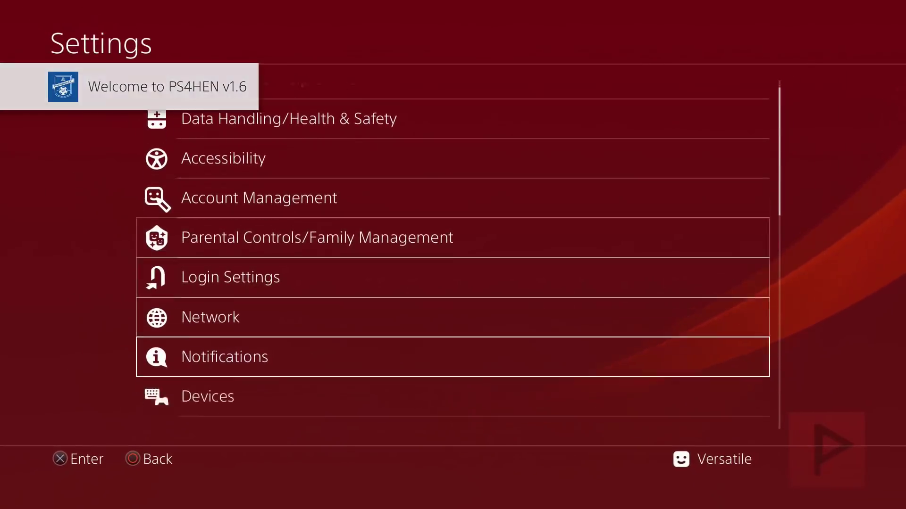
{"action": "key", "text": "Down"}
{"action": "key", "text": "Down"}
{"action": "key", "text": "Down"}
{"action": "key", "text": "Down"}
{"action": "key", "text": "Down"}
{"action": "key", "text": "Down"}
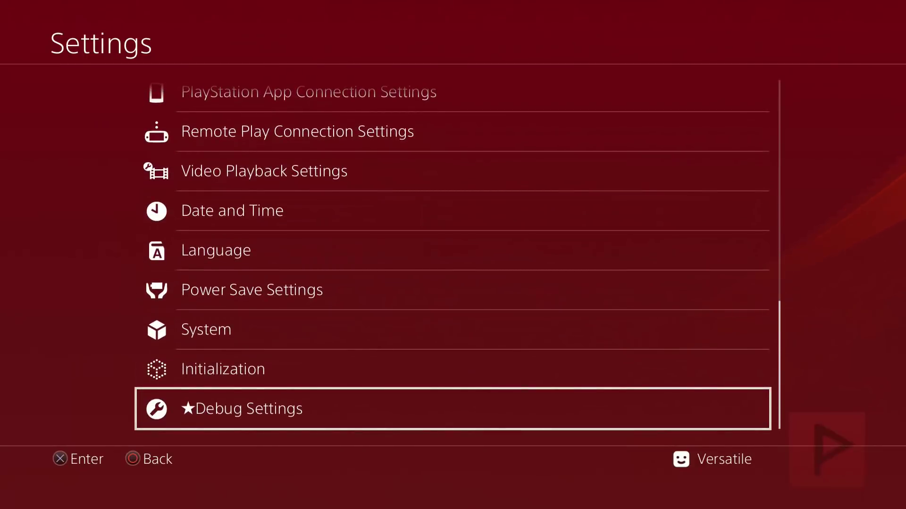
{"action": "key", "text": "Return"}
{"action": "key", "text": "Return"}
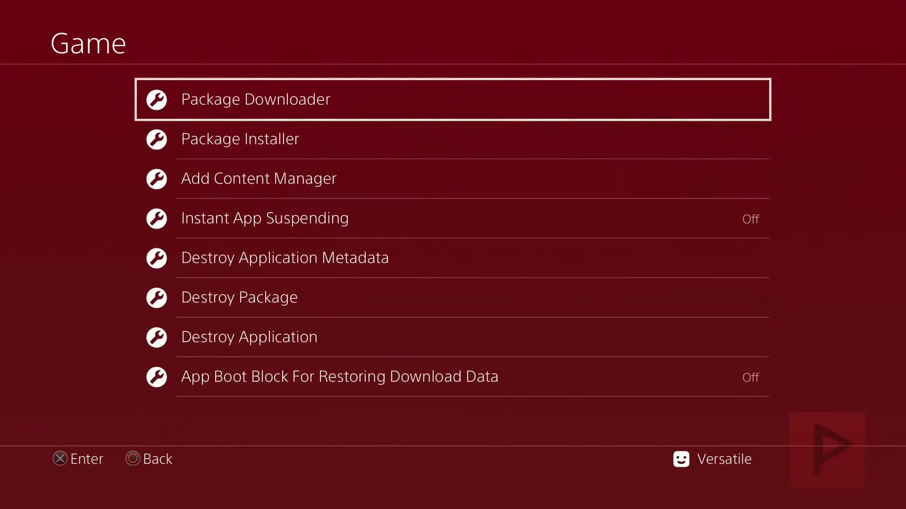
Install the UNCHARTED4 .pkg through Package Installer, then launch Uncharted 4 from the home screen
{"action": "key", "text": "Down"}
{"action": "key", "text": "Return"}
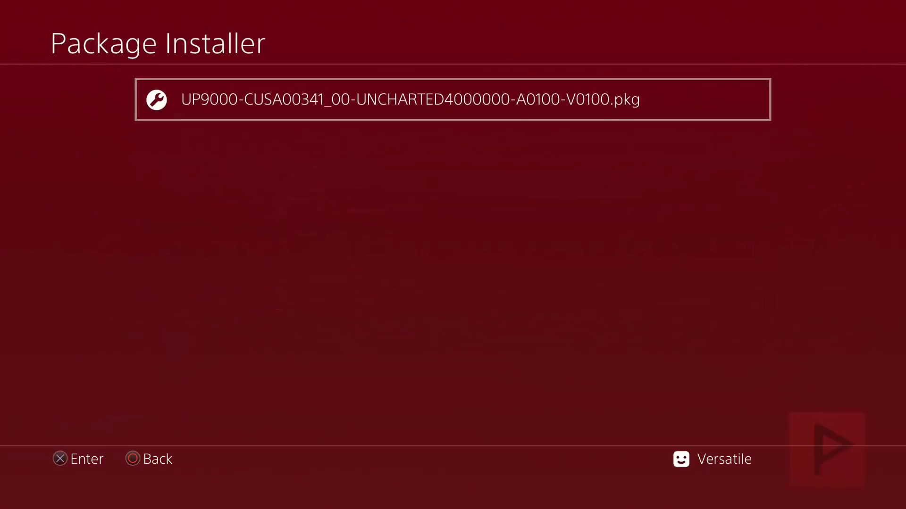
{"action": "key", "text": "Return"}
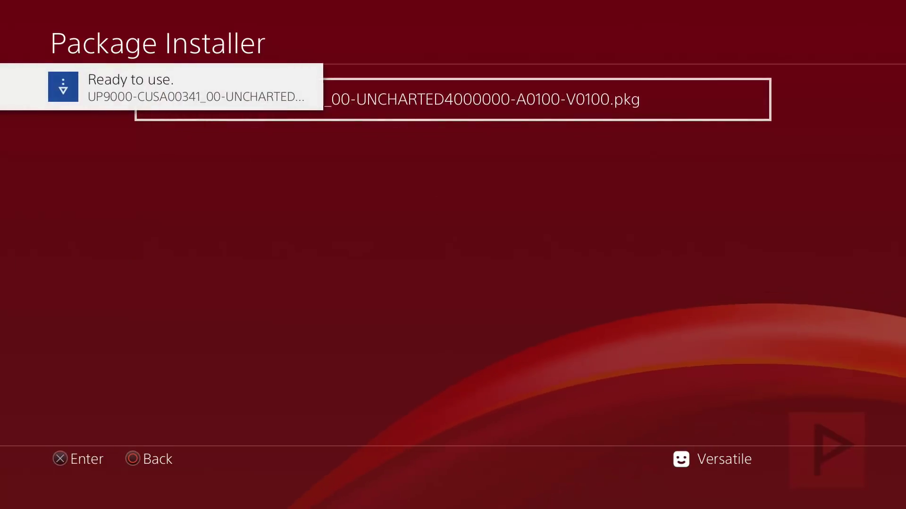
{"action": "key", "text": "Escape"}
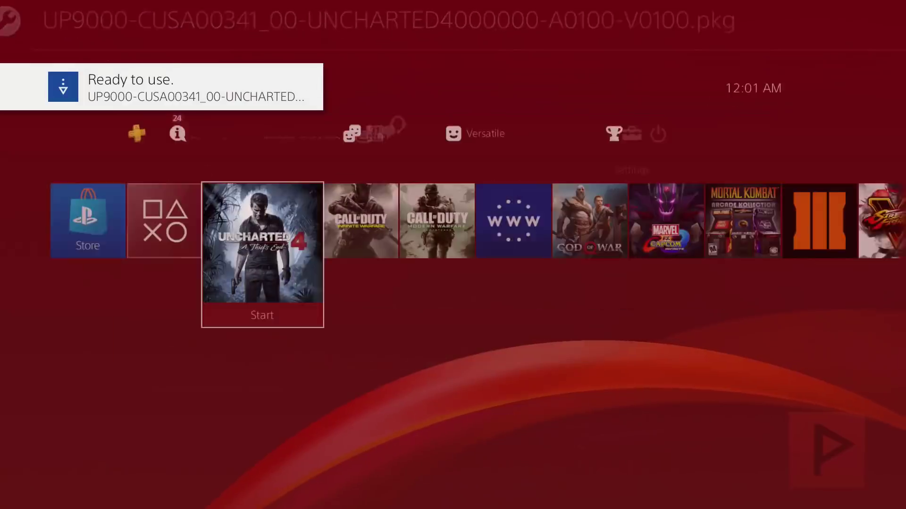
{"action": "key", "text": "Return"}
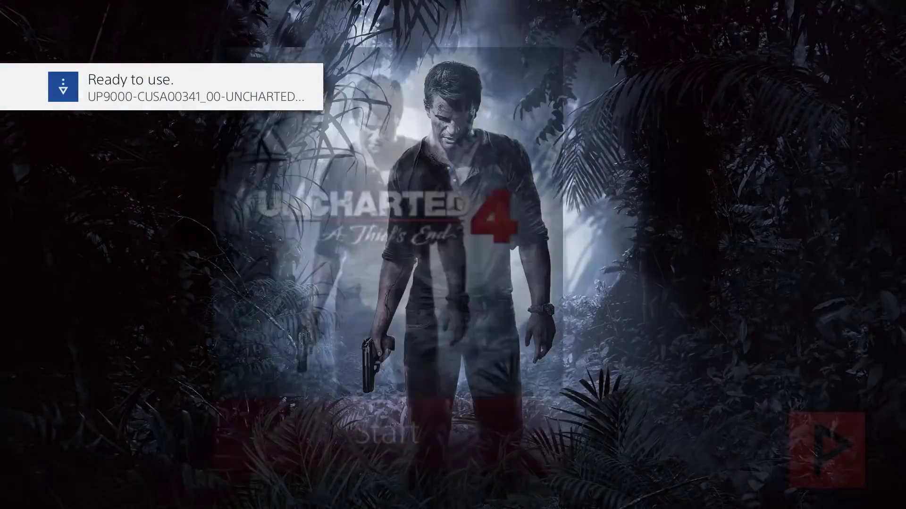